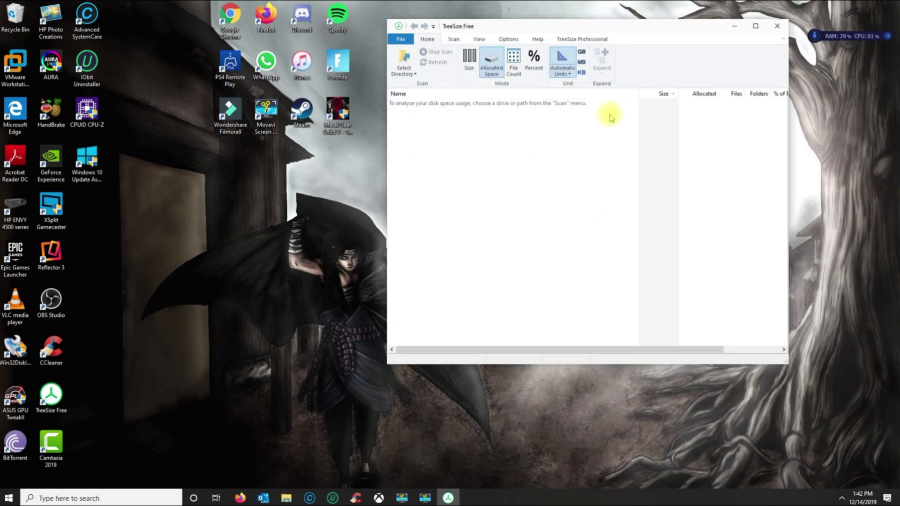
# Close the empty, unscanned TreeSize Free window to return to the desktop.
pyautogui.click(778, 26)
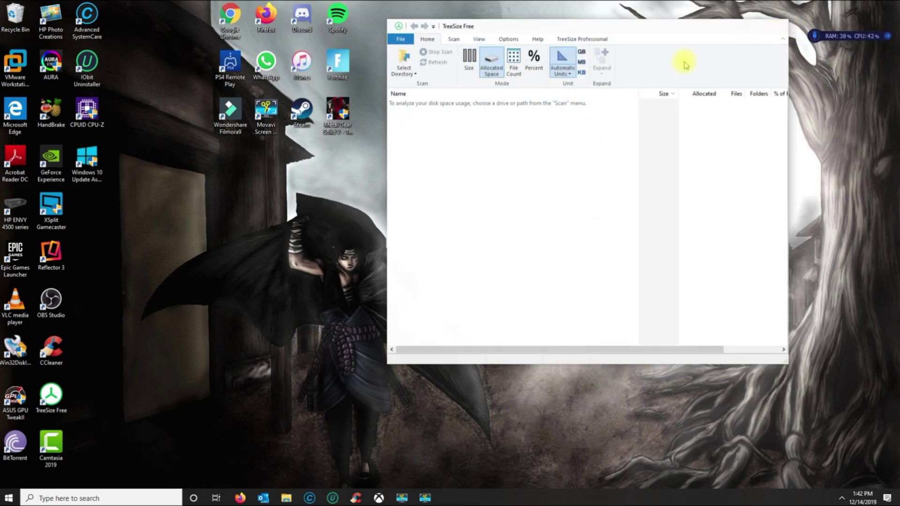
# Relaunch TreeSize Free as administrator and scan the Windows (C:) drive.
pyautogui.rightClick(62, 399)
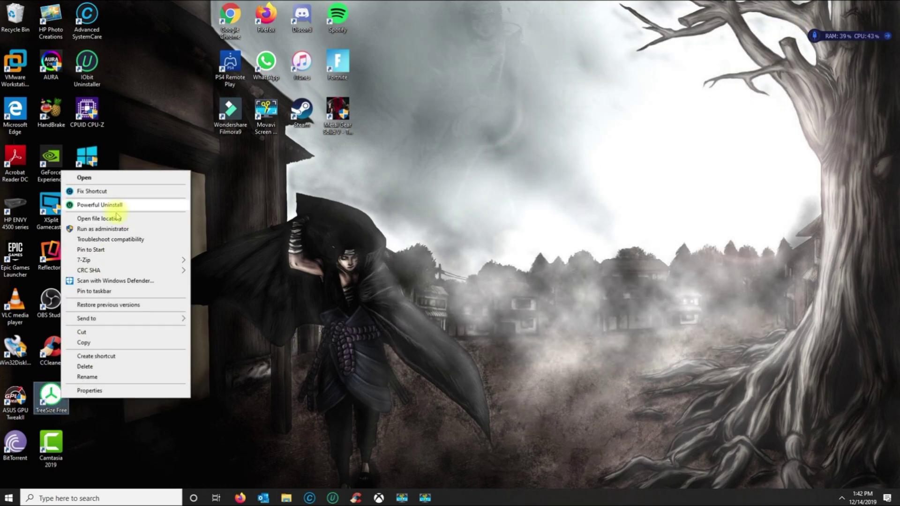
pyautogui.click(113, 229)
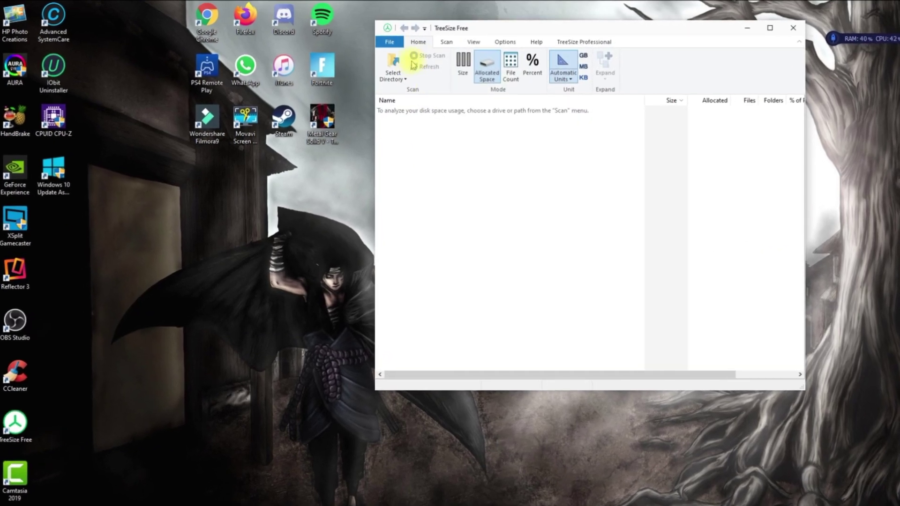
pyautogui.click(393, 63)
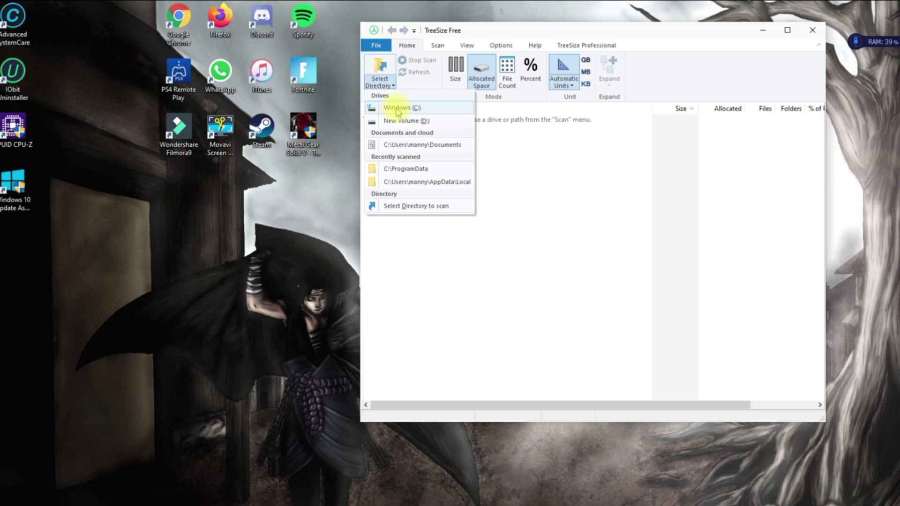
pyautogui.click(396, 108)
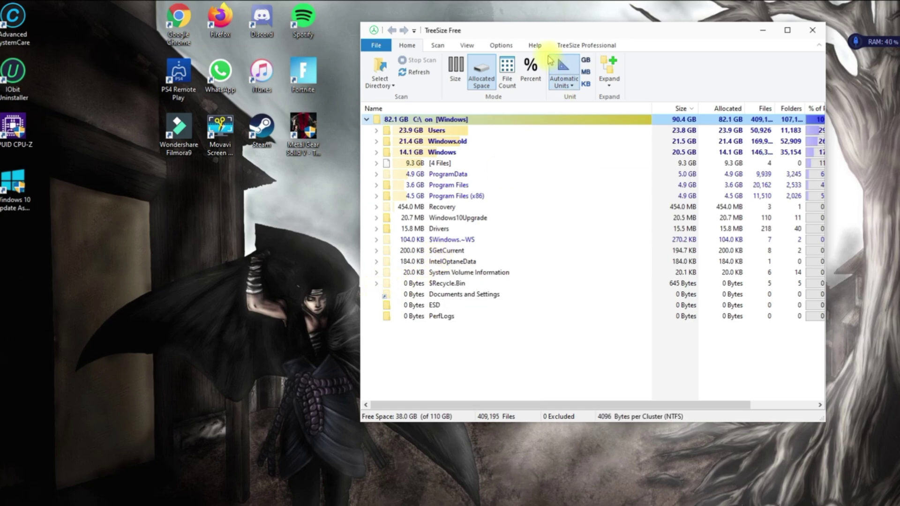
# Reposition the TreeSize window and select Windows.old (21.4 GB, 169,945 files) in the tree.
pyautogui.moveTo(550, 34); pyautogui.dragTo(518, 56)
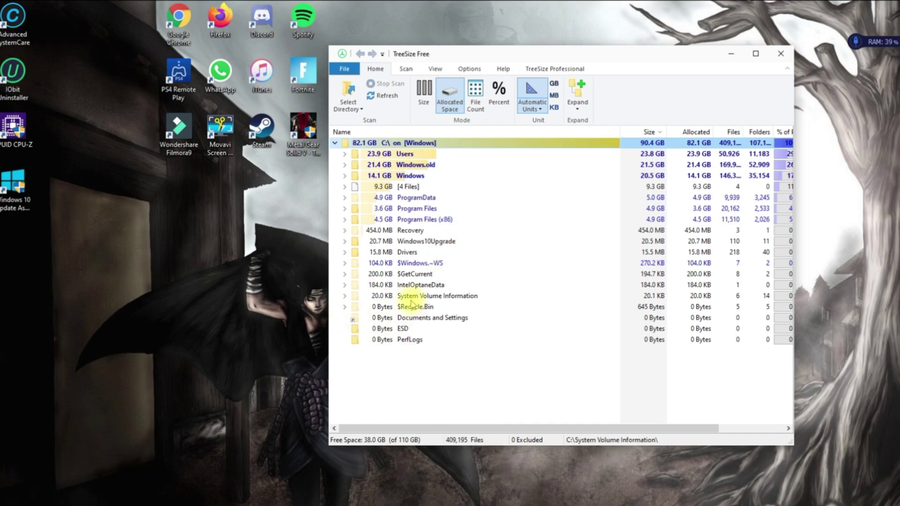
pyautogui.moveTo(406, 179)
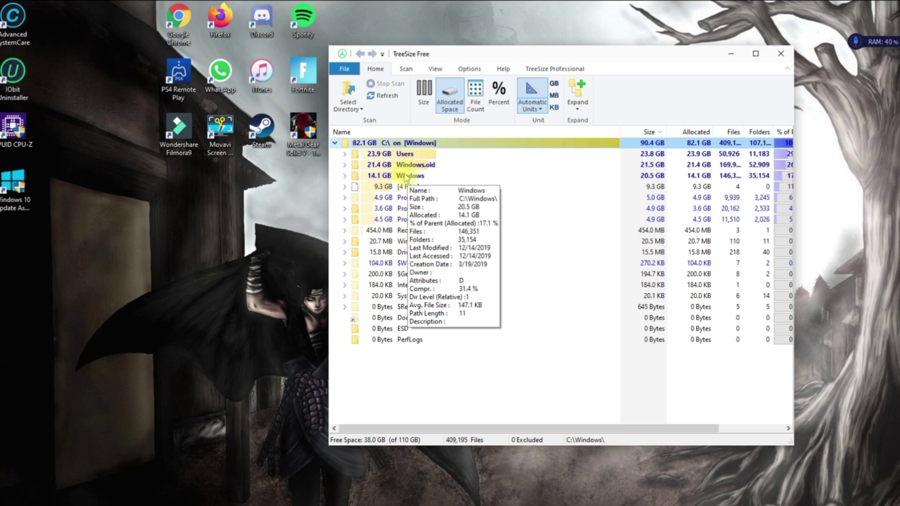
pyautogui.click(403, 165)
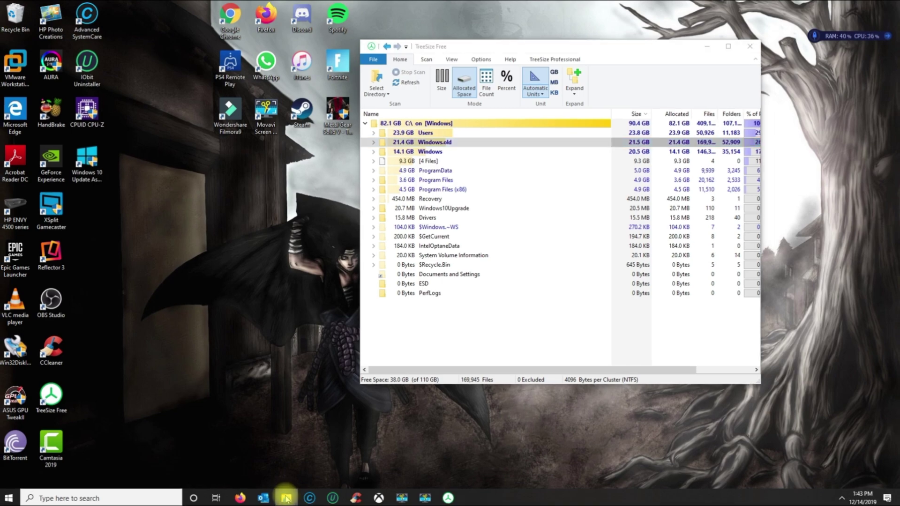
# Open File Explorer and browse This PC to the root of Windows (C:).
pyautogui.click(286, 498)
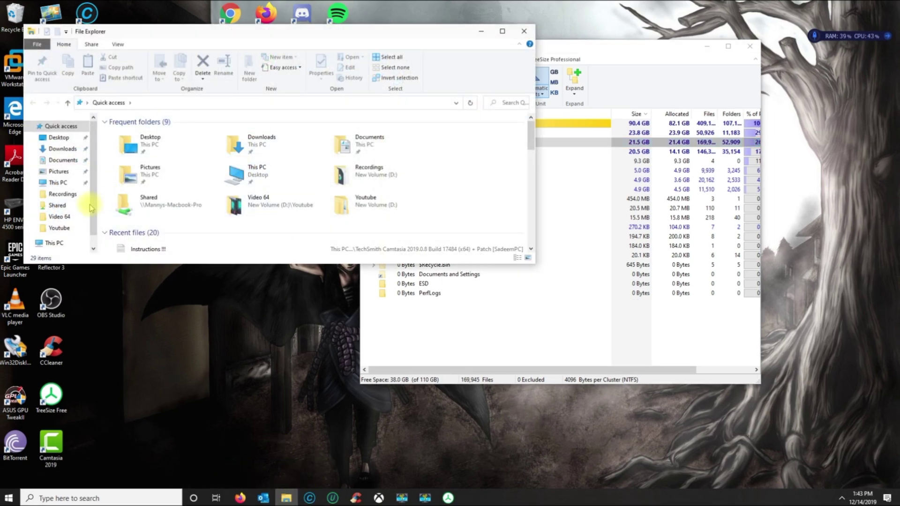
pyautogui.scroll(-1, 95, 155)
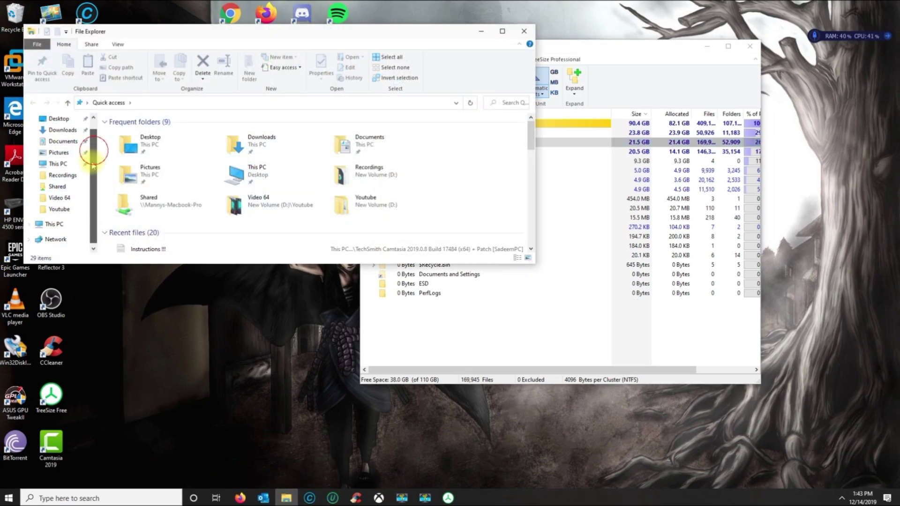
pyautogui.click(54, 225)
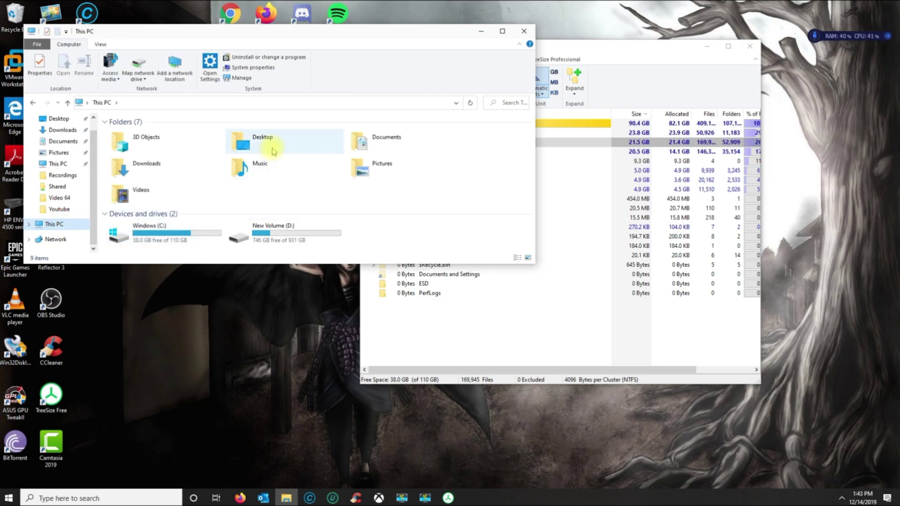
pyautogui.doubleClick(164, 237)
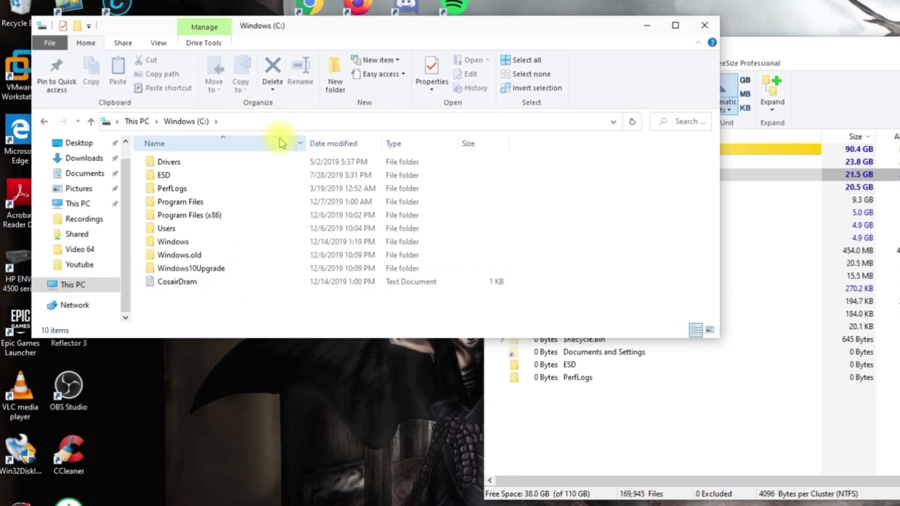
pyautogui.moveTo(458, 24); pyautogui.dragTo(463, 13)
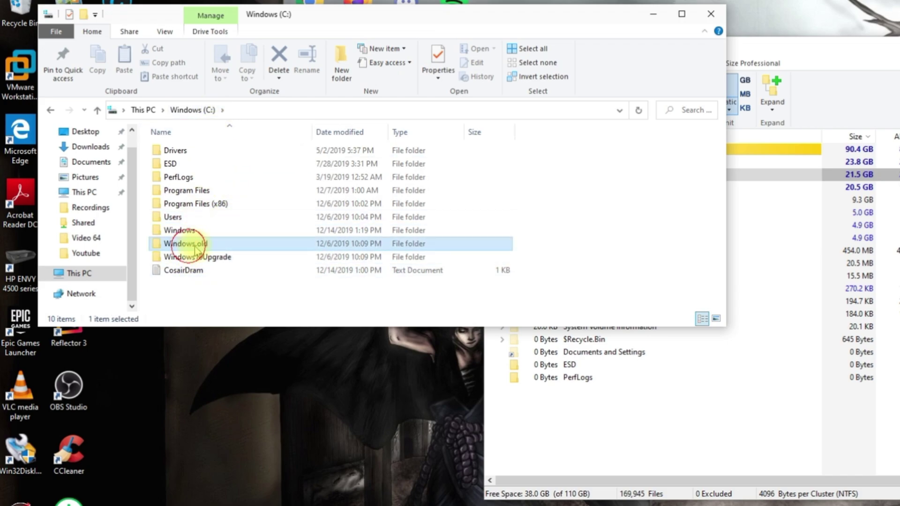
pyautogui.click(208, 243)
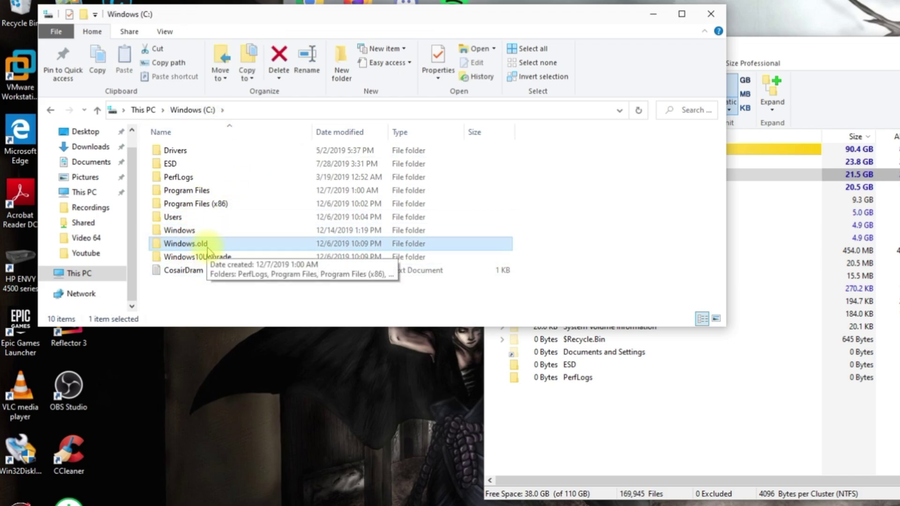
pyautogui.rightClick(208, 250)
pyautogui.click(236, 451)
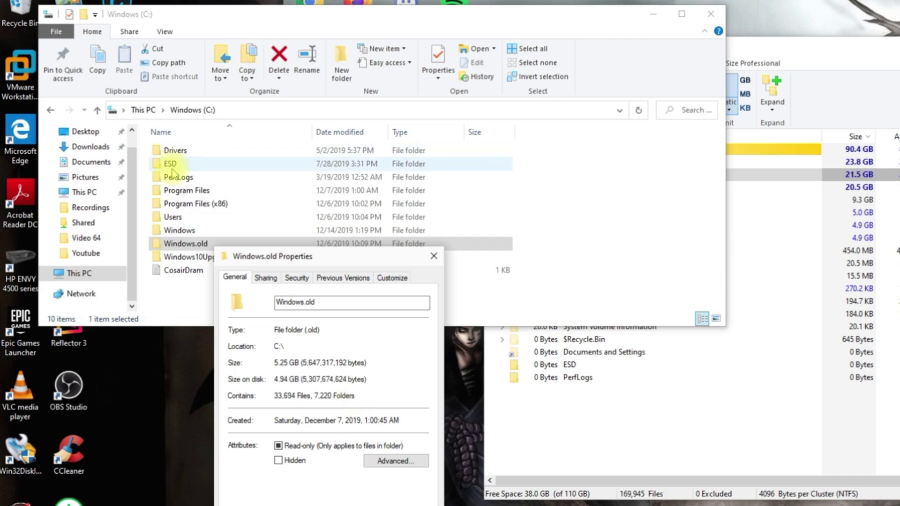
pyautogui.click(152, 109)
pyautogui.click(235, 291)
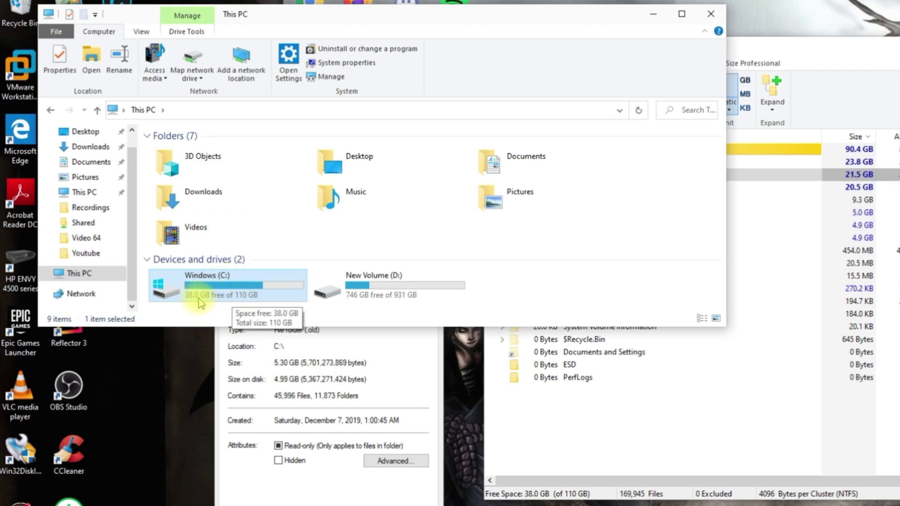
pyautogui.click(399, 387)
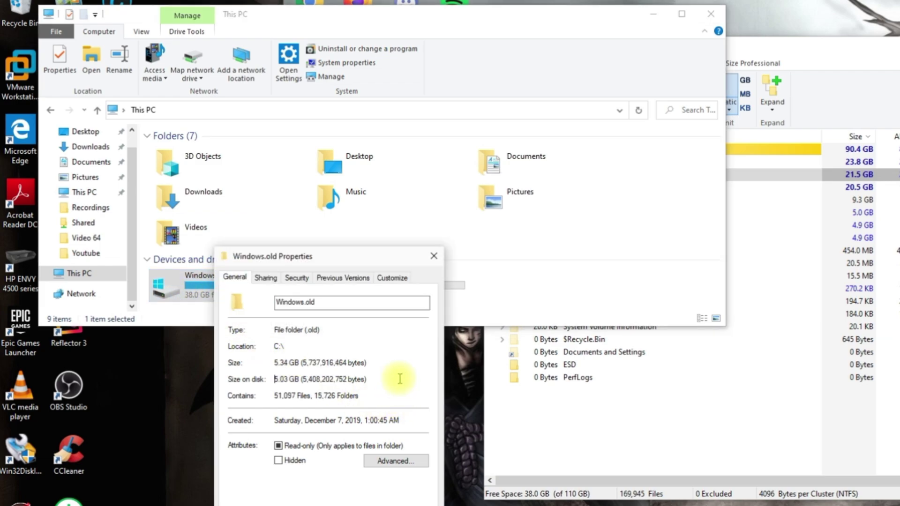
pyautogui.click(385, 503)
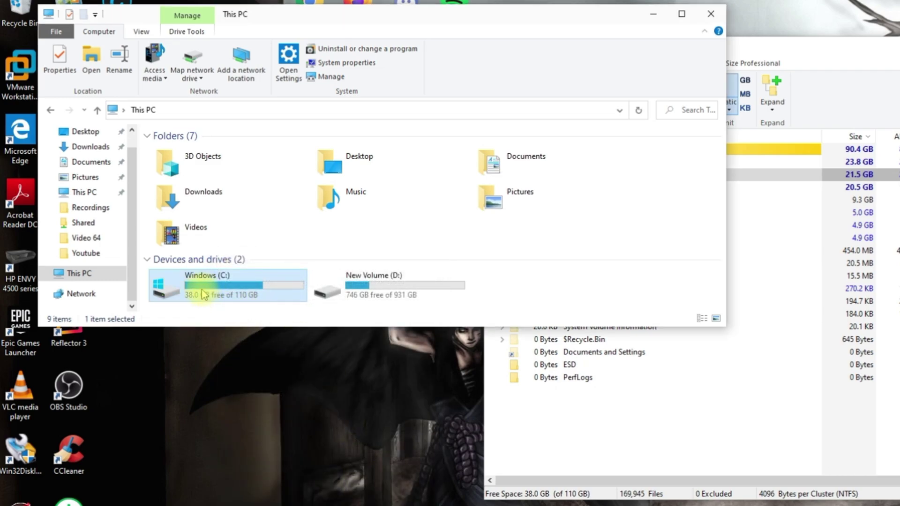
pyautogui.click(202, 290)
pyautogui.doubleClick(202, 291)
pyautogui.click(201, 245)
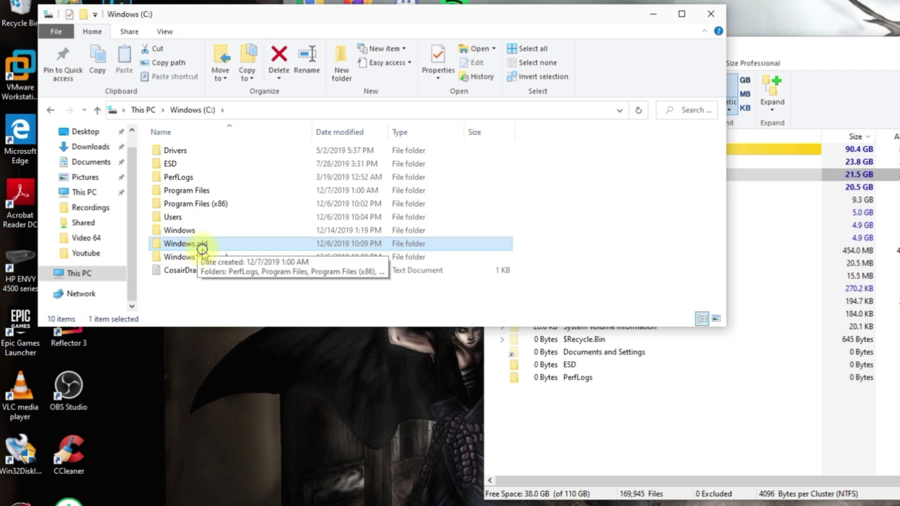
# Inspect the Windows.old folder's context menu, reselect it, then bring up Windows search.
pyautogui.rightClick(202, 248)
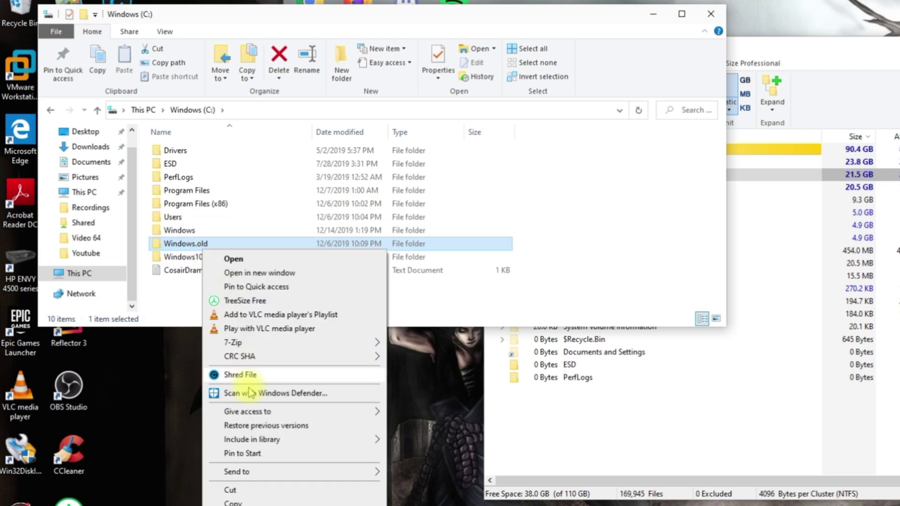
pyautogui.click(613, 287)
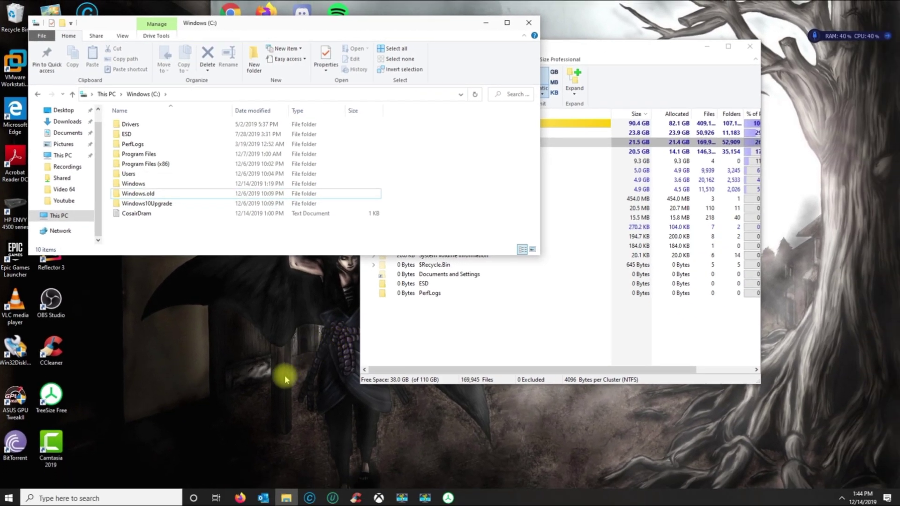
pyautogui.click(257, 194)
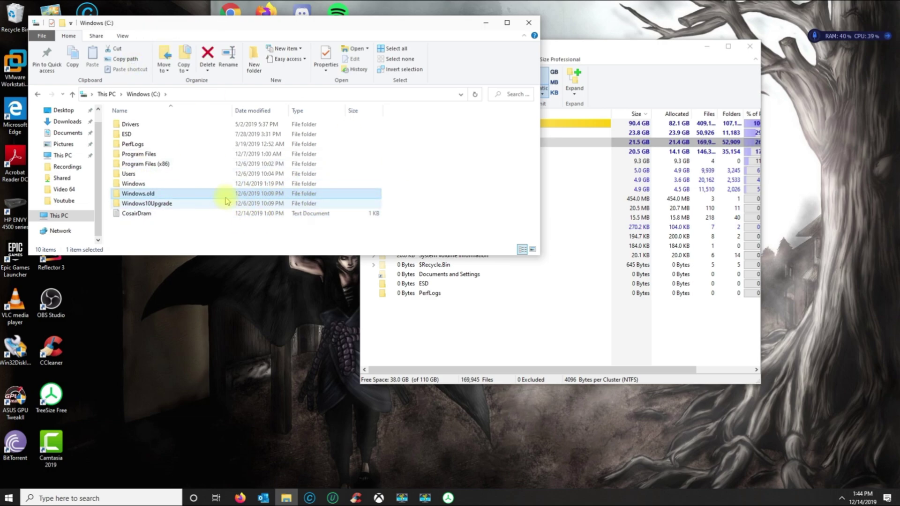
pyautogui.click(119, 498)
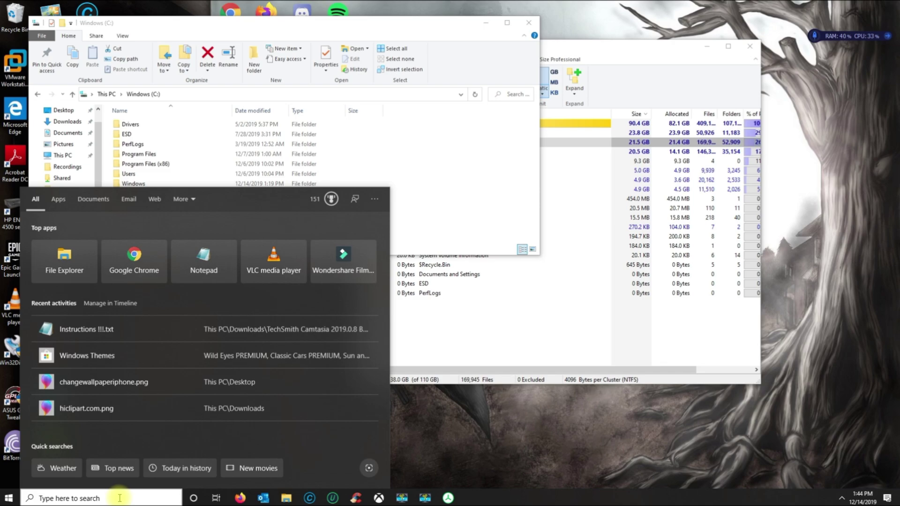
# Launch Disk Cleanup from search for Windows (C:), showing 1.22 GB freeable.
pyautogui.write('disk cle')
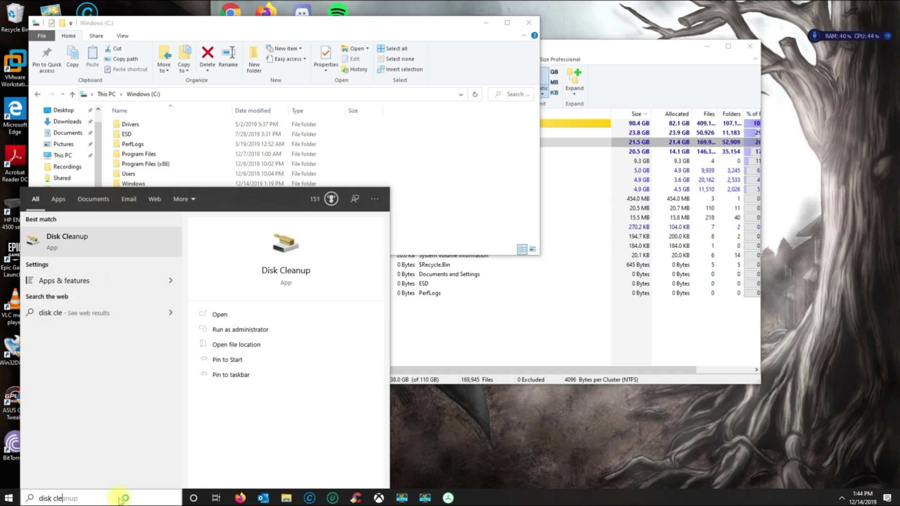
pyautogui.press('Return')
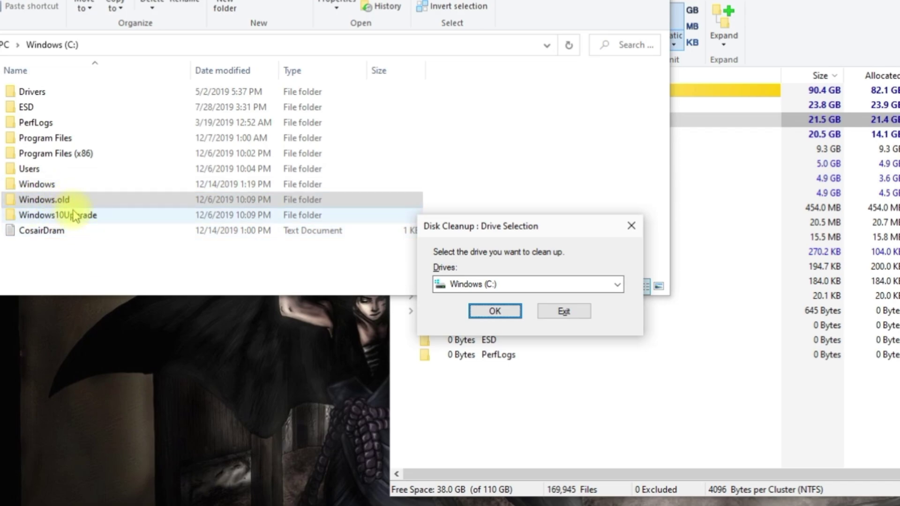
pyautogui.click(496, 311)
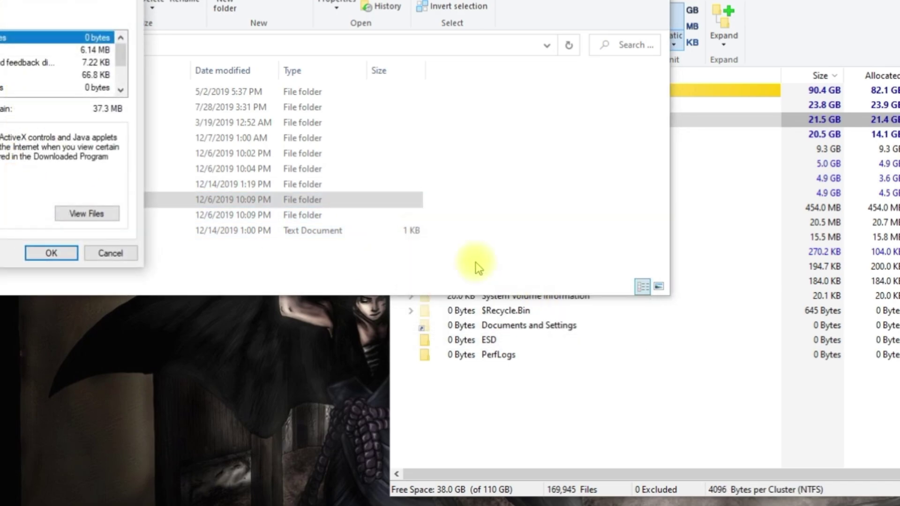
pyautogui.moveTo(25, 0); pyautogui.dragTo(332, 105)
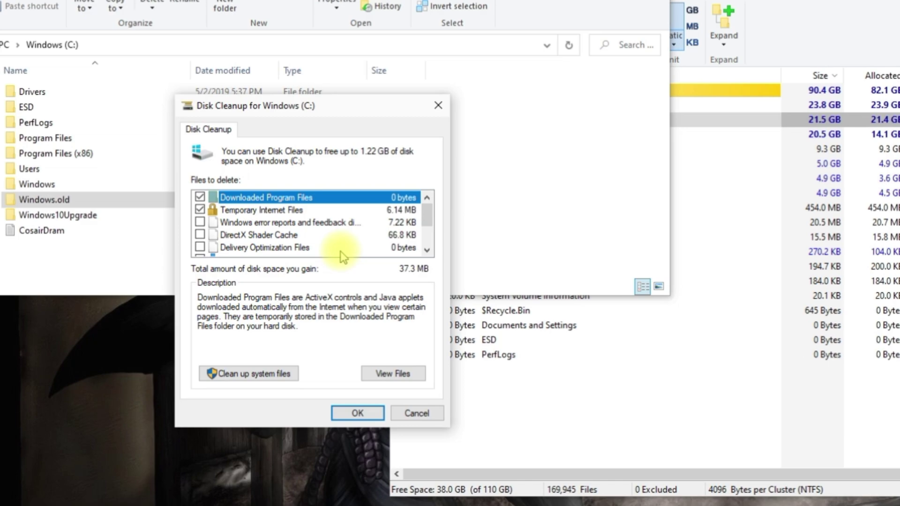
# Request a 'Clean up system files' rescan, keeping Windows (C:) as the drive.
pyautogui.click(261, 375)
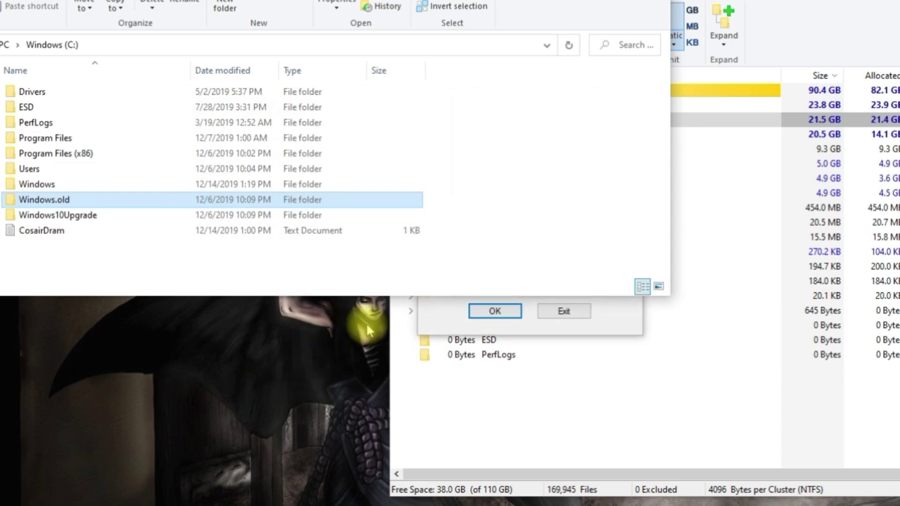
pyautogui.moveTo(488, 225); pyautogui.dragTo(203, 323)
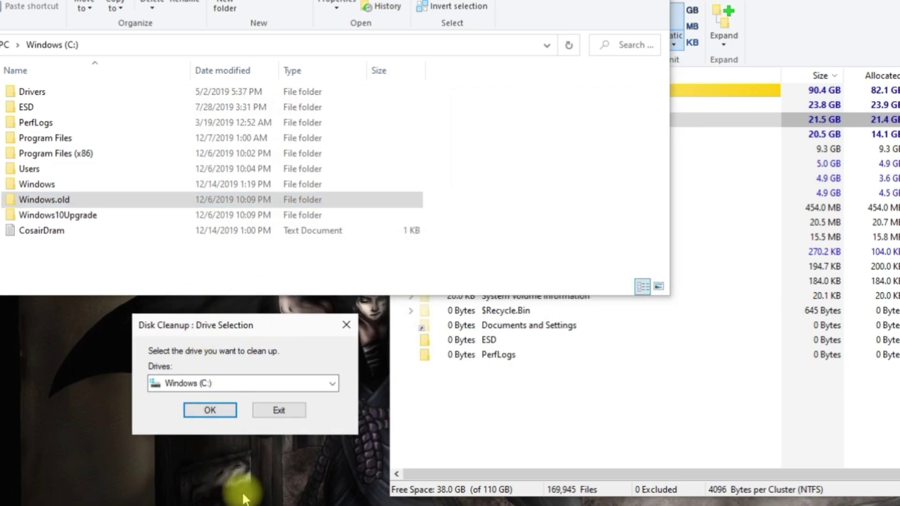
# Confirm Windows (C:) and let the system-file scan finish, revealing 26.1 GB freeable.
pyautogui.click(210, 411)
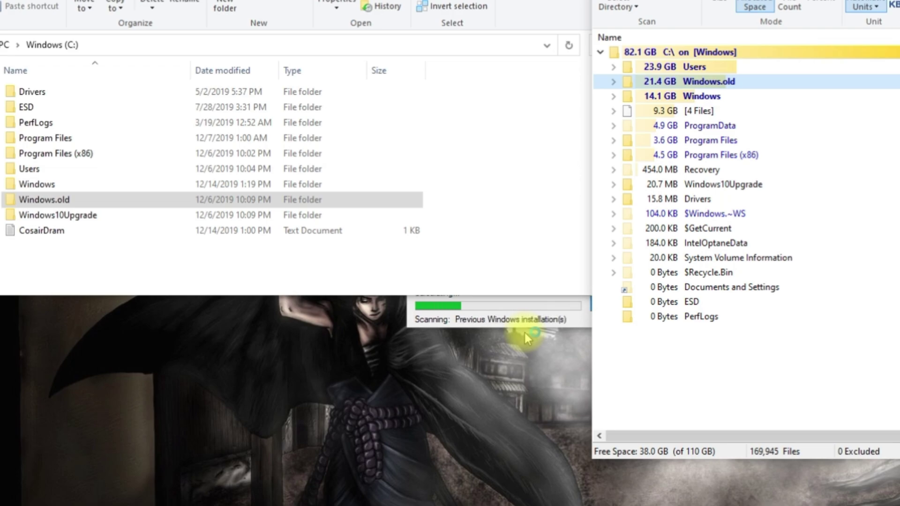
pyautogui.click(519, 302)
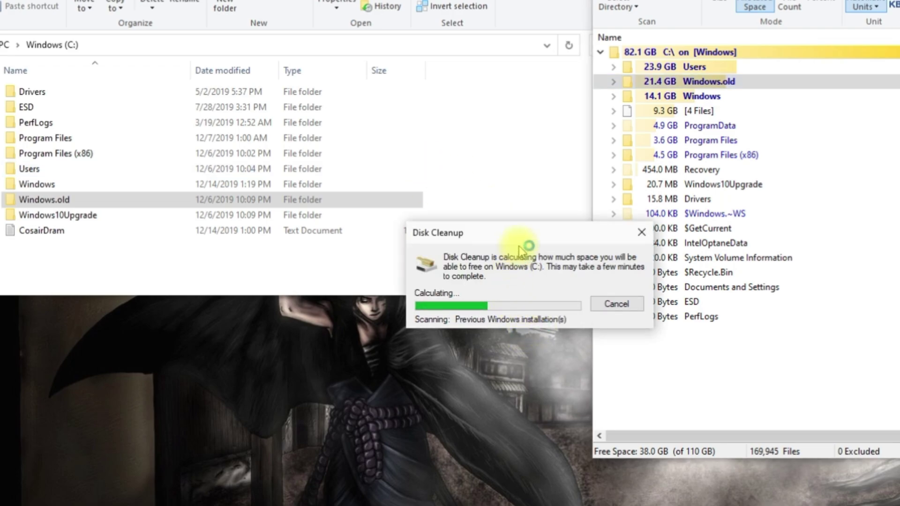
pyautogui.moveTo(512, 290); pyautogui.dragTo(243, 360)
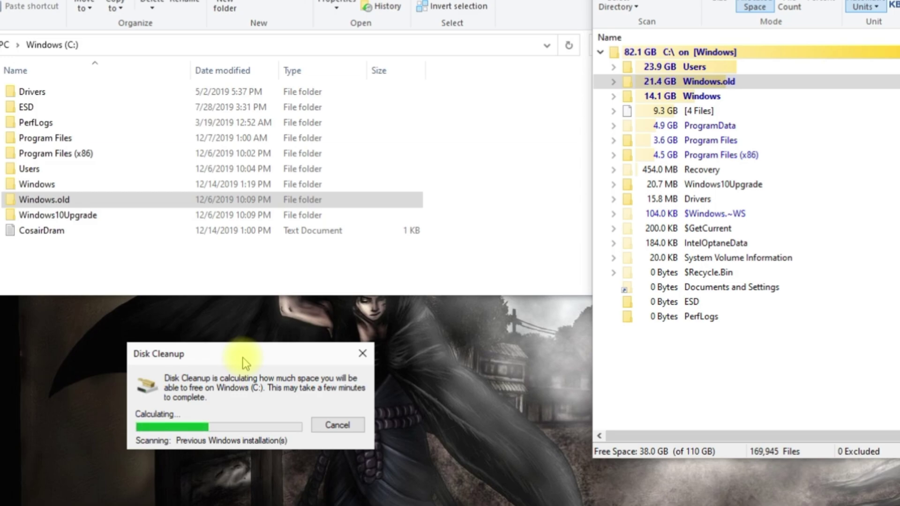
pyautogui.moveTo(242, 358); pyautogui.dragTo(259, 320)
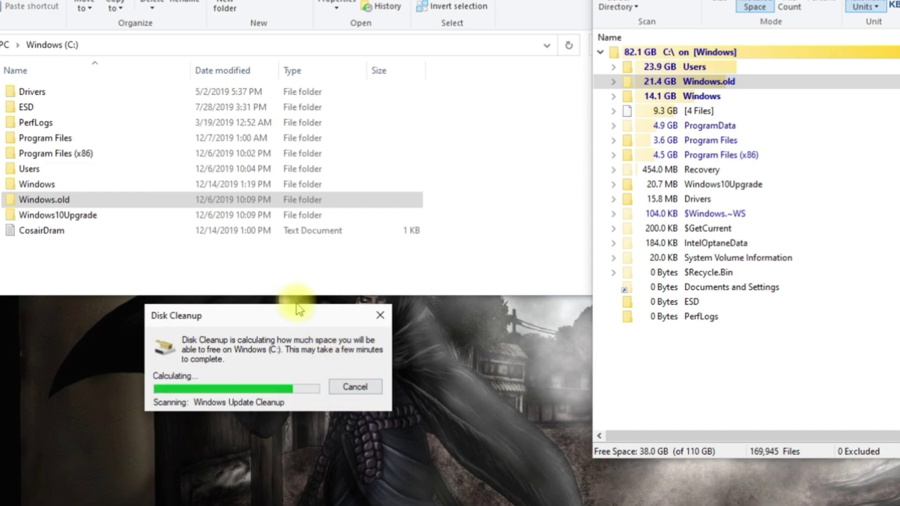
pyautogui.moveTo(300, 313); pyautogui.dragTo(321, 309)
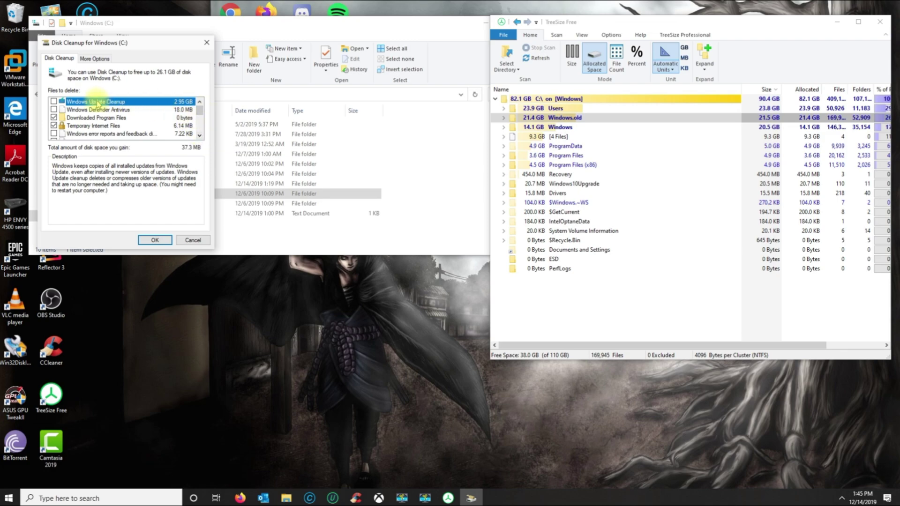
# Tick Windows Update Cleanup, Downloaded Program Files, error reports, DirectX Shader Cache and previous Windows installations.
pyautogui.click(53, 101)
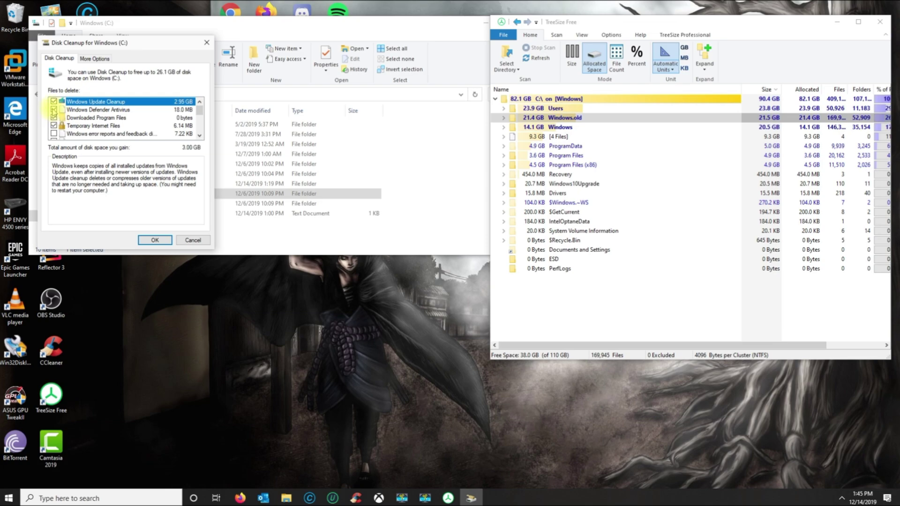
pyautogui.click(54, 117)
pyautogui.click(200, 137)
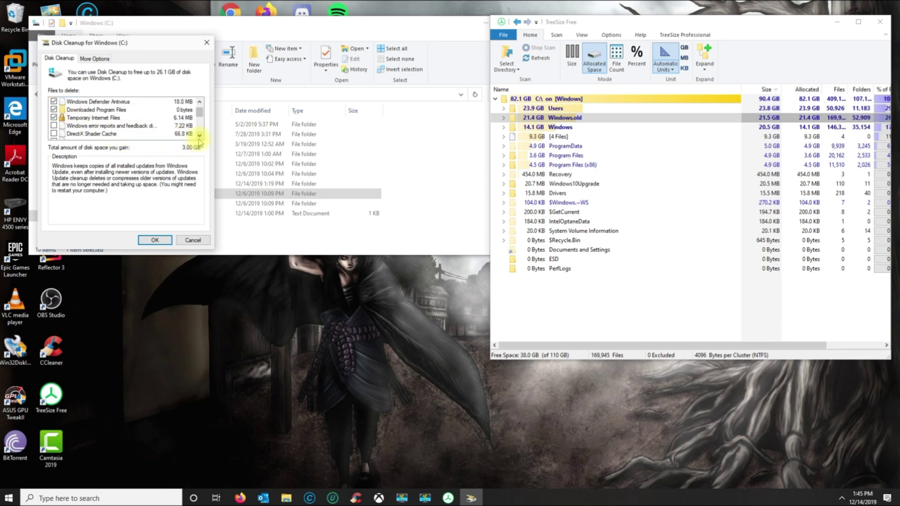
pyautogui.click(54, 133)
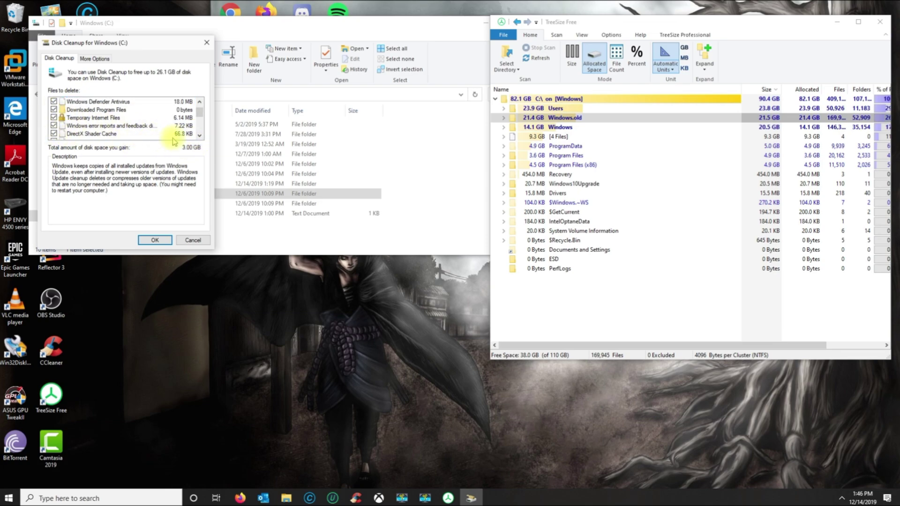
pyautogui.click(199, 136)
pyautogui.click(199, 136)
pyautogui.click(199, 136)
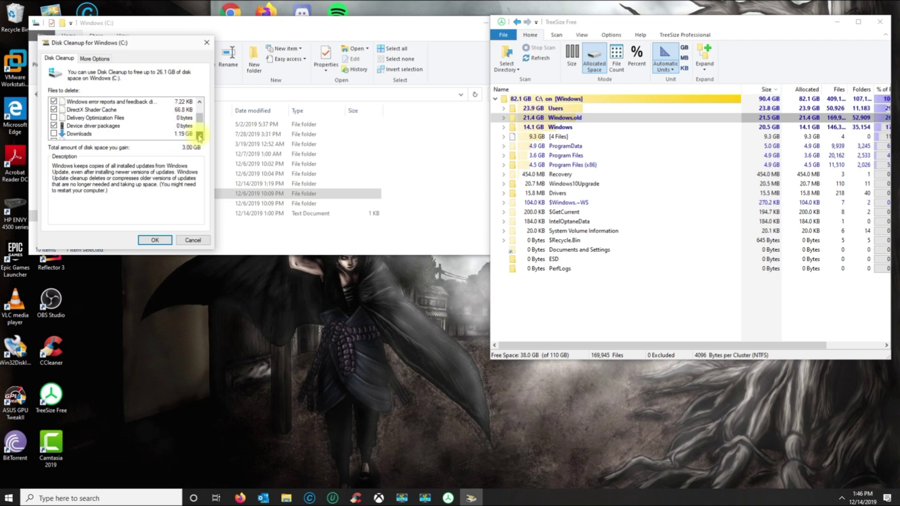
pyautogui.click(199, 136)
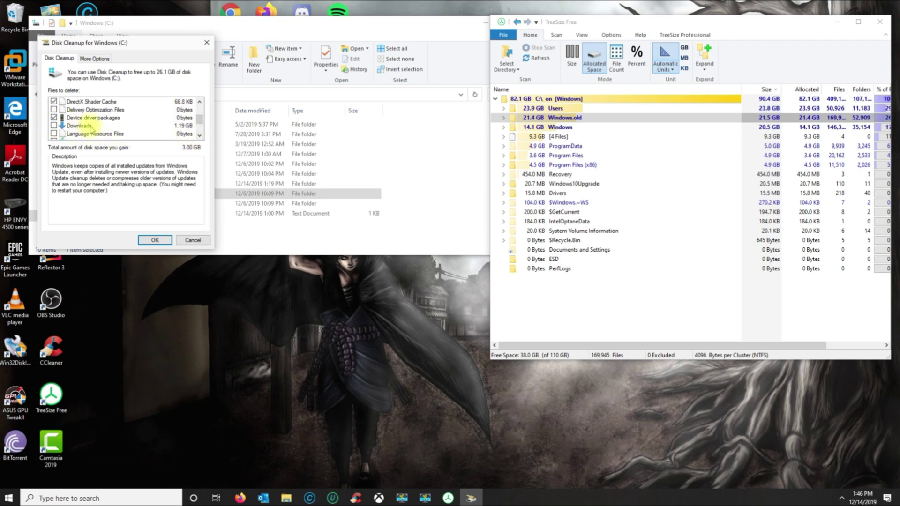
pyautogui.click(194, 134)
pyautogui.click(199, 136)
pyautogui.click(199, 136)
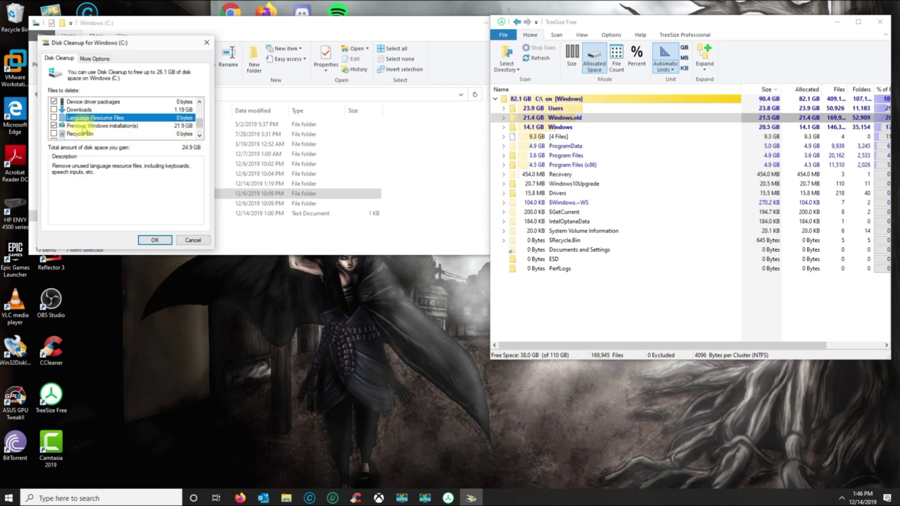
pyautogui.click(97, 126)
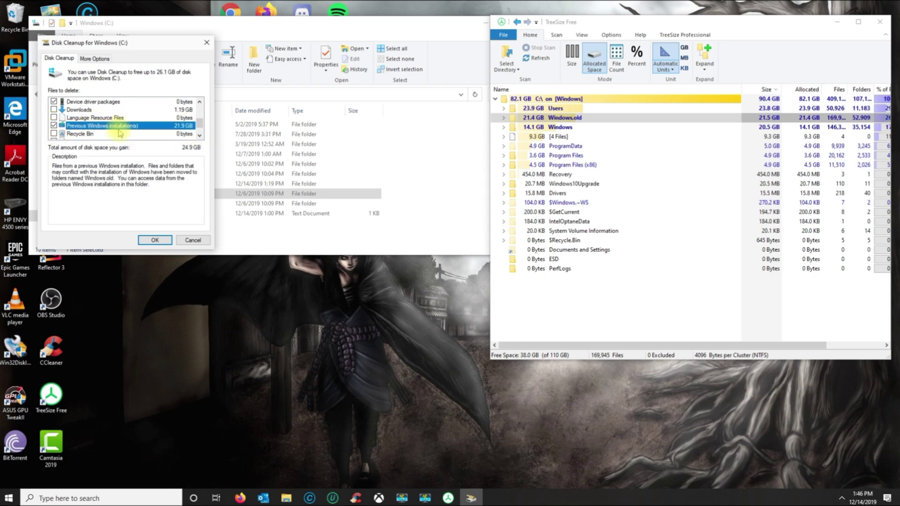
pyautogui.click(199, 136)
pyautogui.click(200, 137)
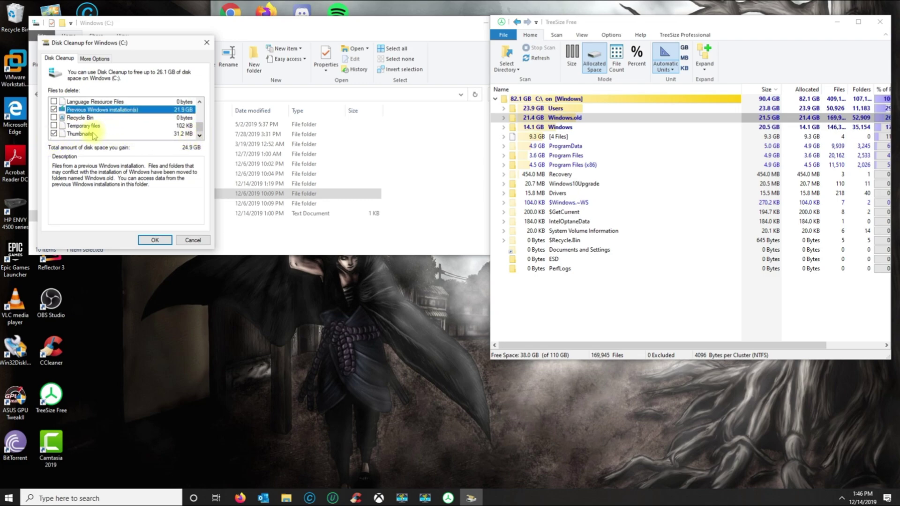
# Also tick Language Resource Files and Delivery Optimization Files, bringing the total to 24.9 GB.
pyautogui.scroll(1, 124, 125)
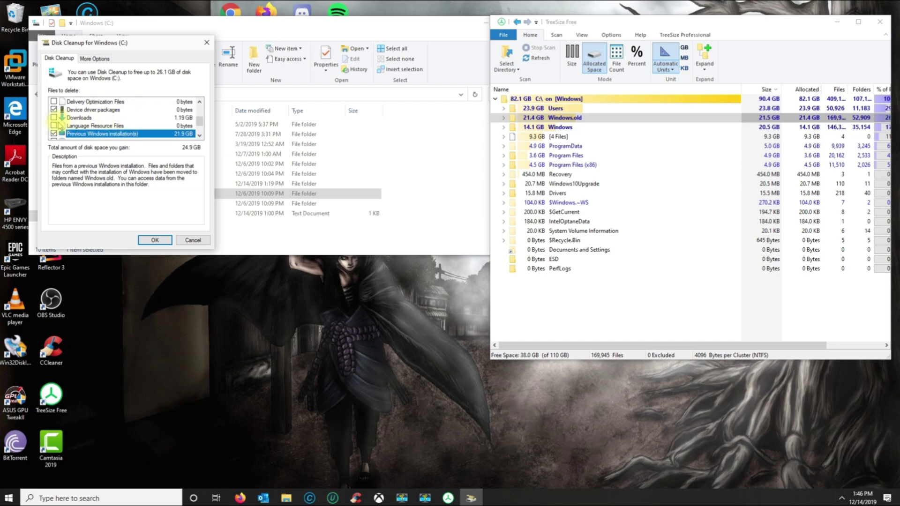
pyautogui.click(54, 126)
pyautogui.click(192, 102)
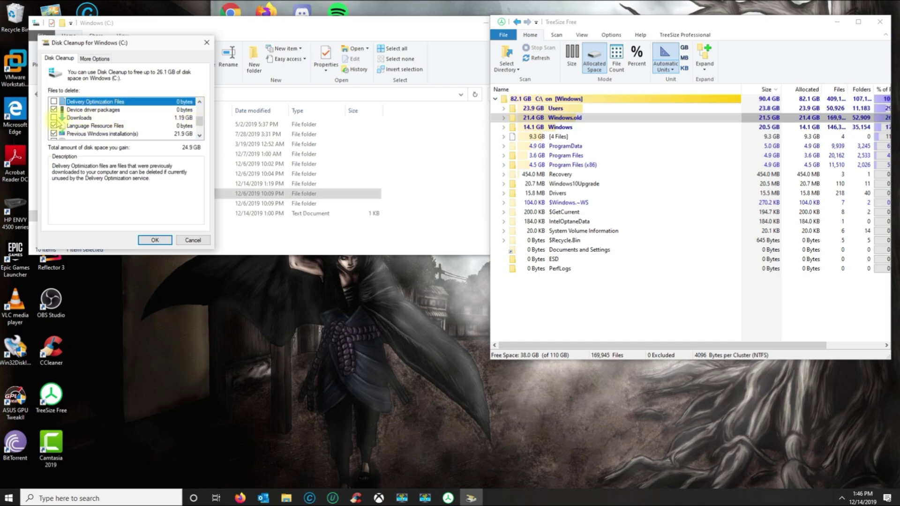
pyautogui.click(54, 102)
pyautogui.click(200, 103)
pyautogui.click(200, 103)
pyautogui.click(200, 103)
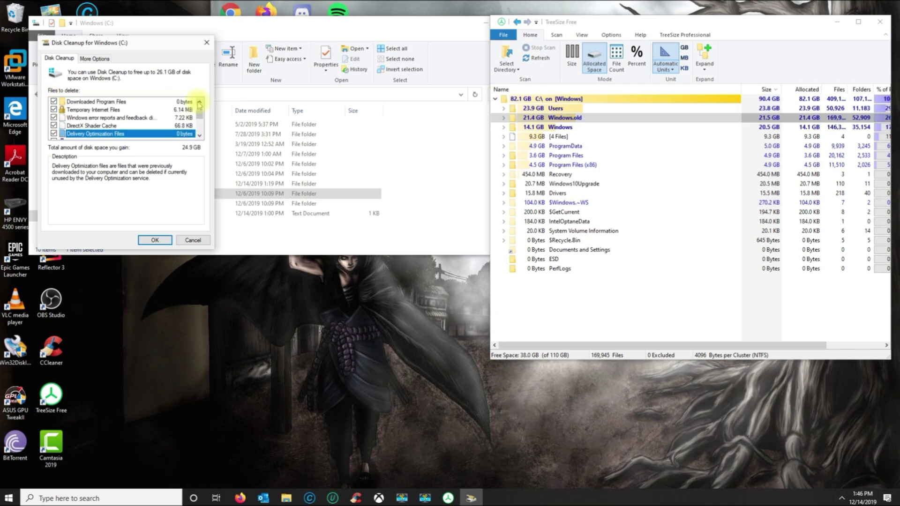
pyautogui.click(200, 103)
pyautogui.click(199, 103)
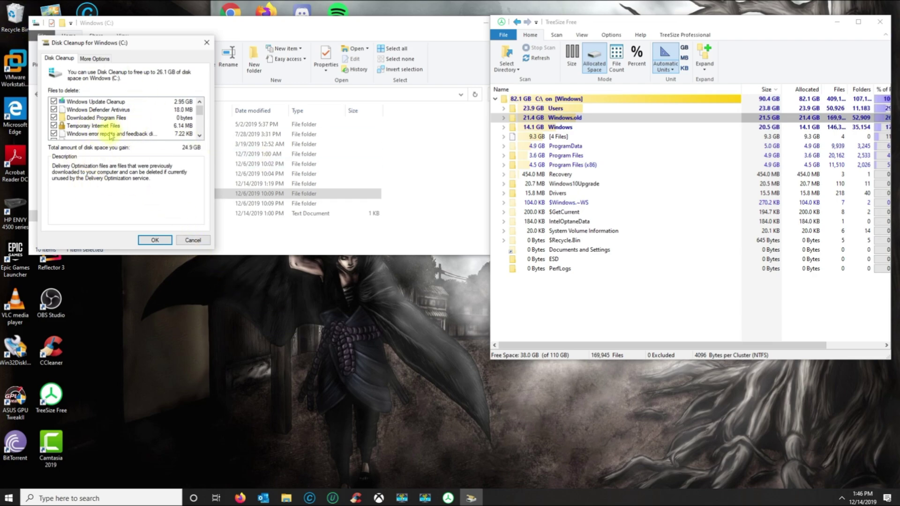
# Confirm permanent deletion and accept the previous Windows installation warning so cleanup begins.
pyautogui.click(155, 241)
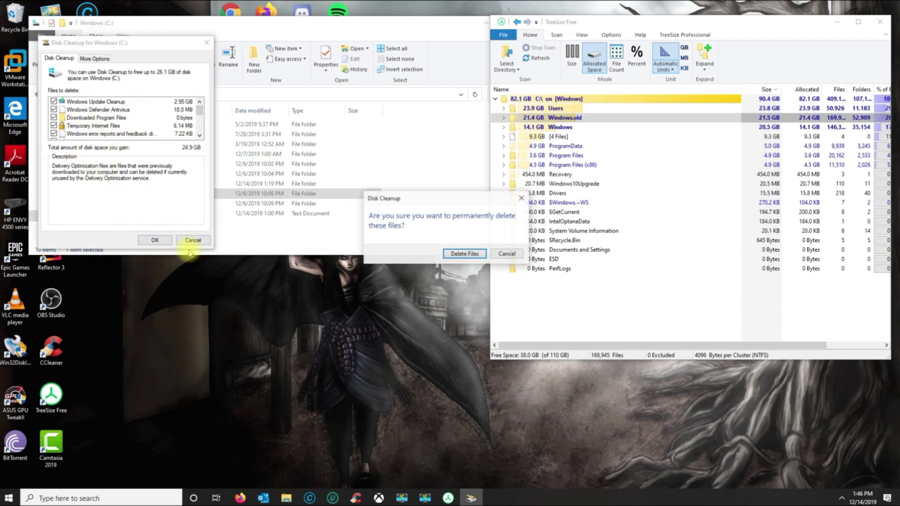
pyautogui.click(462, 254)
pyautogui.moveTo(453, 212); pyautogui.dragTo(201, 282)
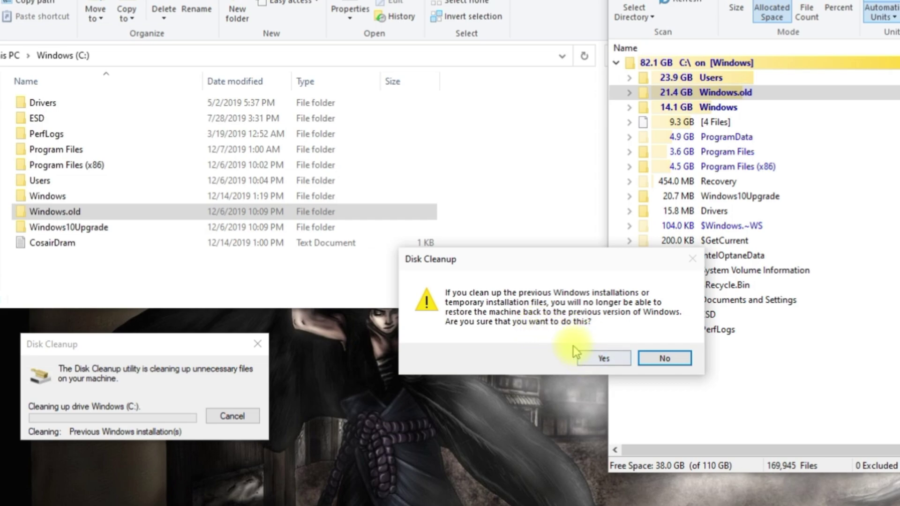
pyautogui.click(604, 360)
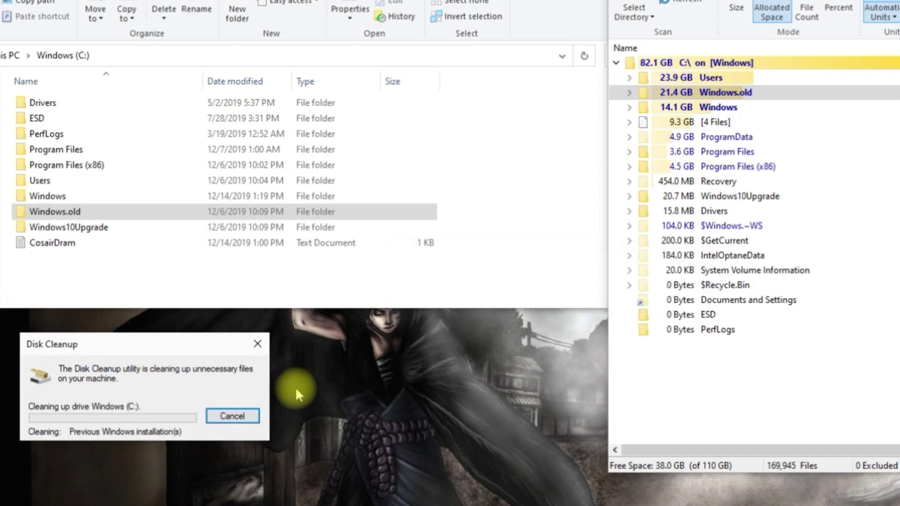
# Show This PC beside the cleanup progress window to read drive C: at 38.3 GB free of 110 GB.
pyautogui.moveTo(194, 345); pyautogui.dragTo(190, 328)
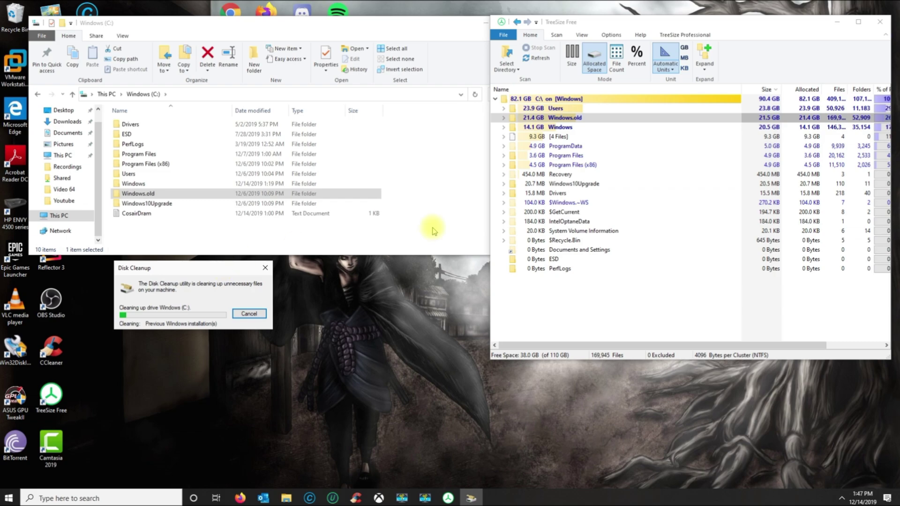
pyautogui.click(59, 215)
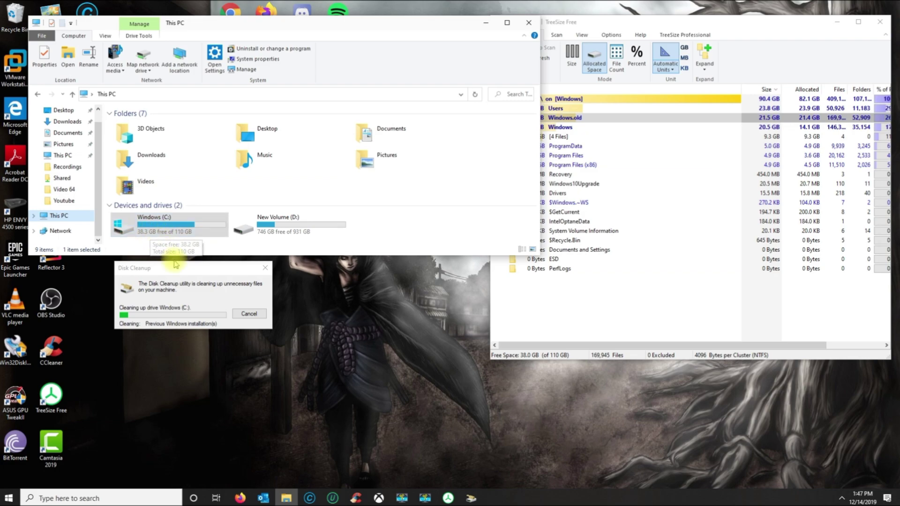
pyautogui.moveTo(174, 262); pyautogui.dragTo(155, 267)
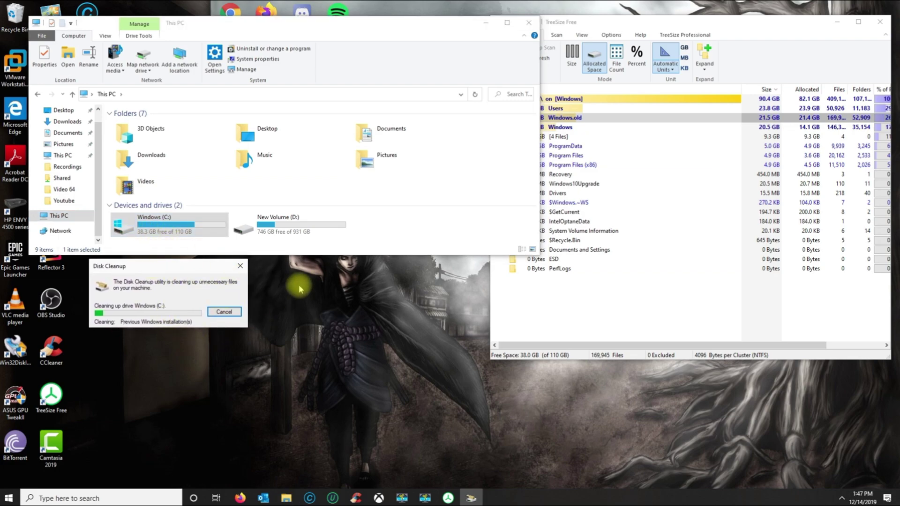